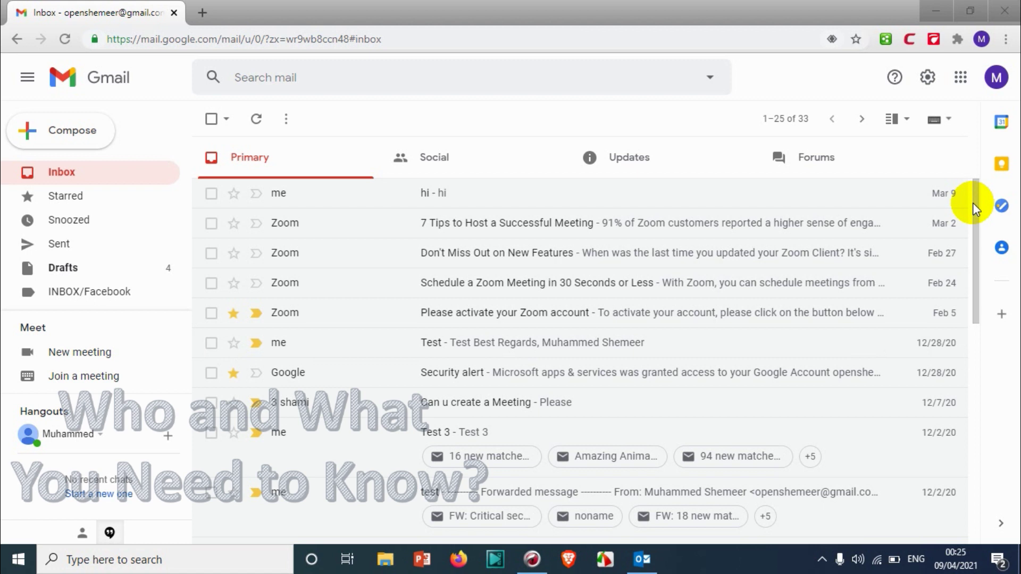
Send a test email to your own address with subject 'testr' and body 'test'.
click(98, 139)
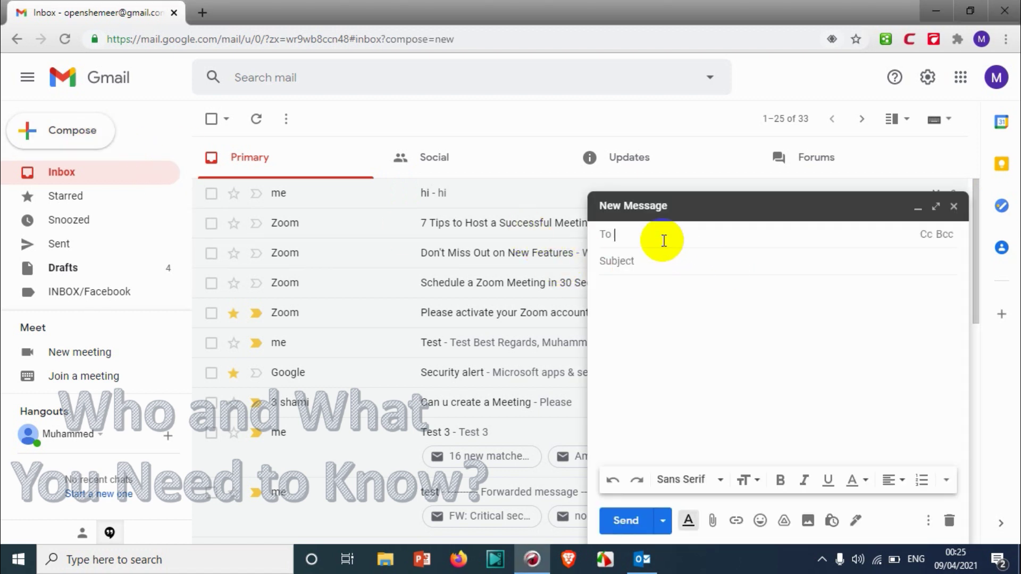
text(op)
key(Return)
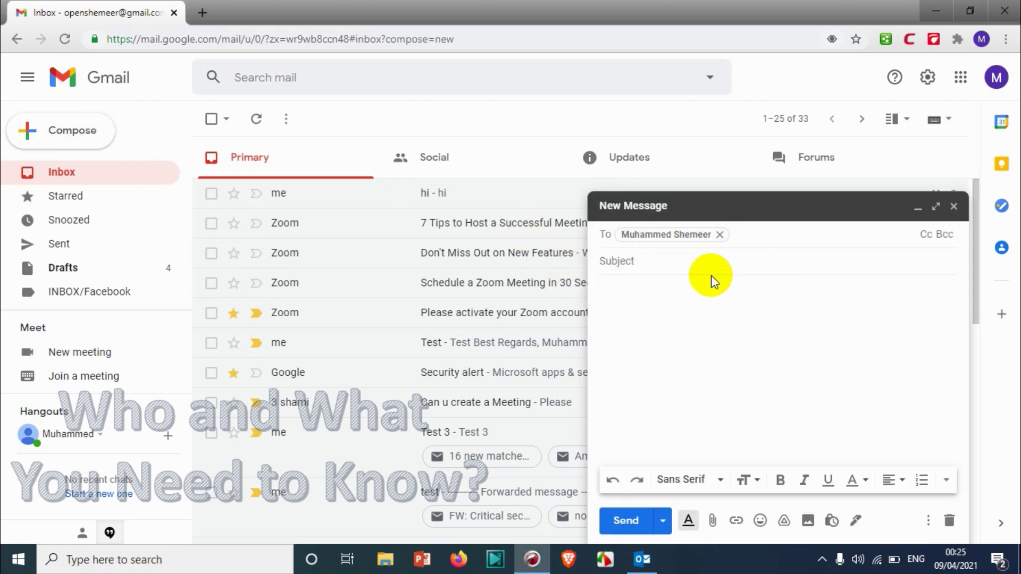
click(707, 261)
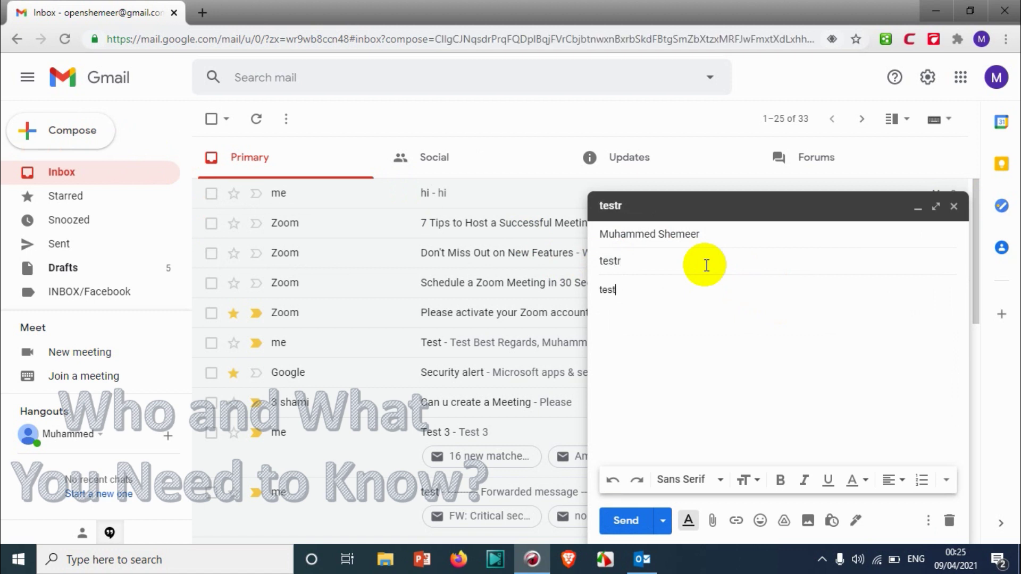
click(626, 522)
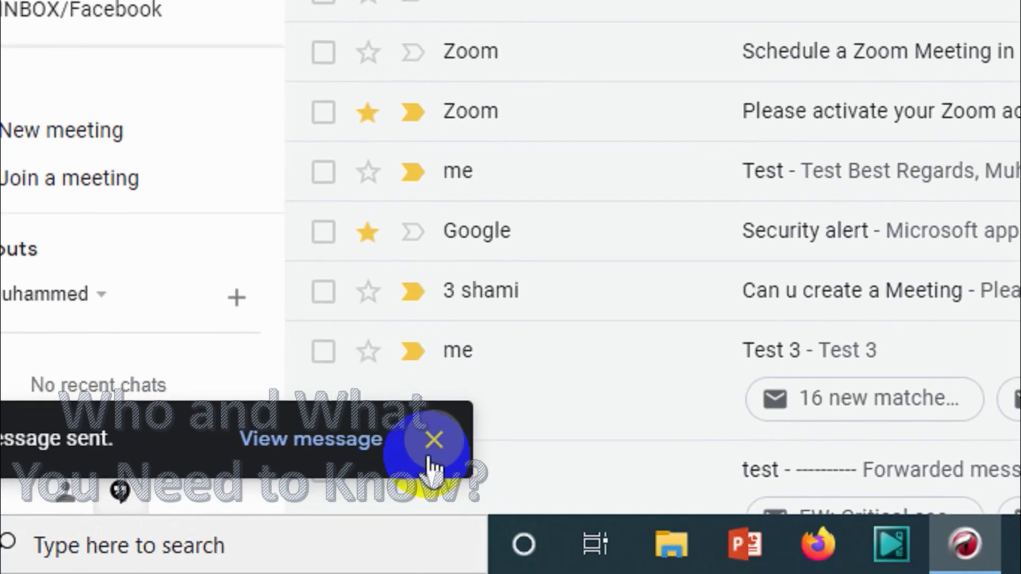
Dismiss the 'Message sent' notice, open the testr email, and return to the inbox.
click(432, 459)
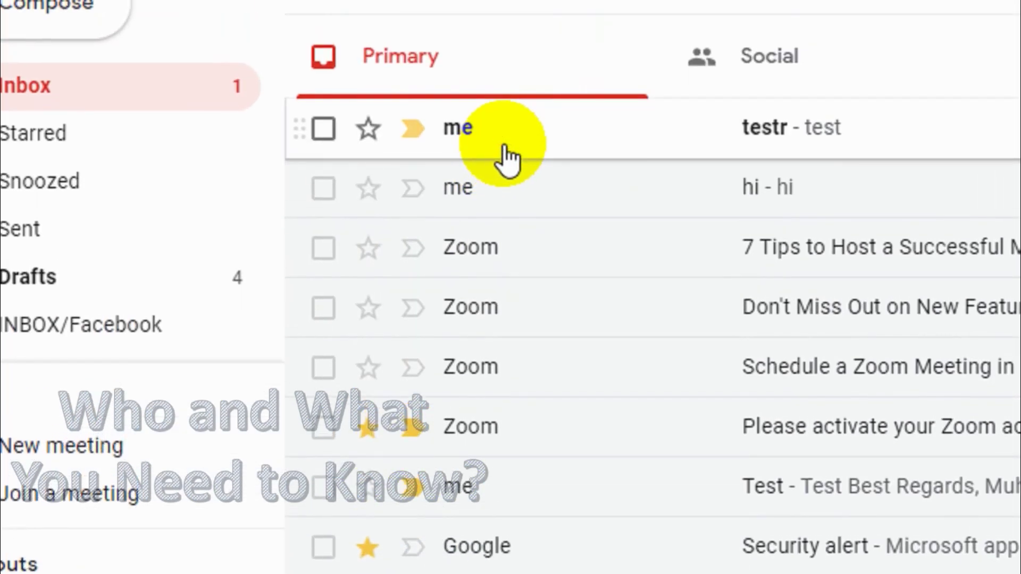
click(508, 160)
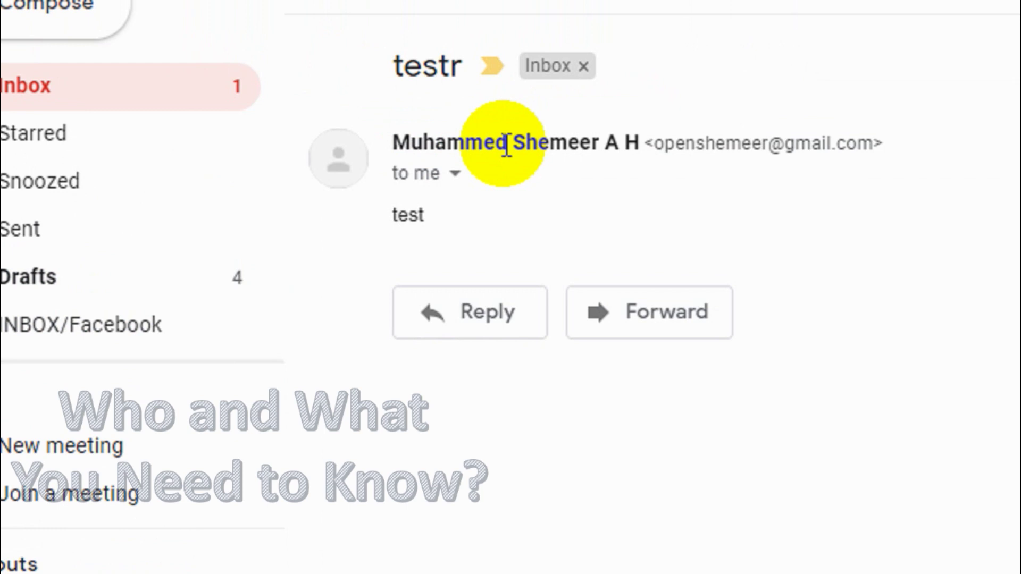
click(313, 153)
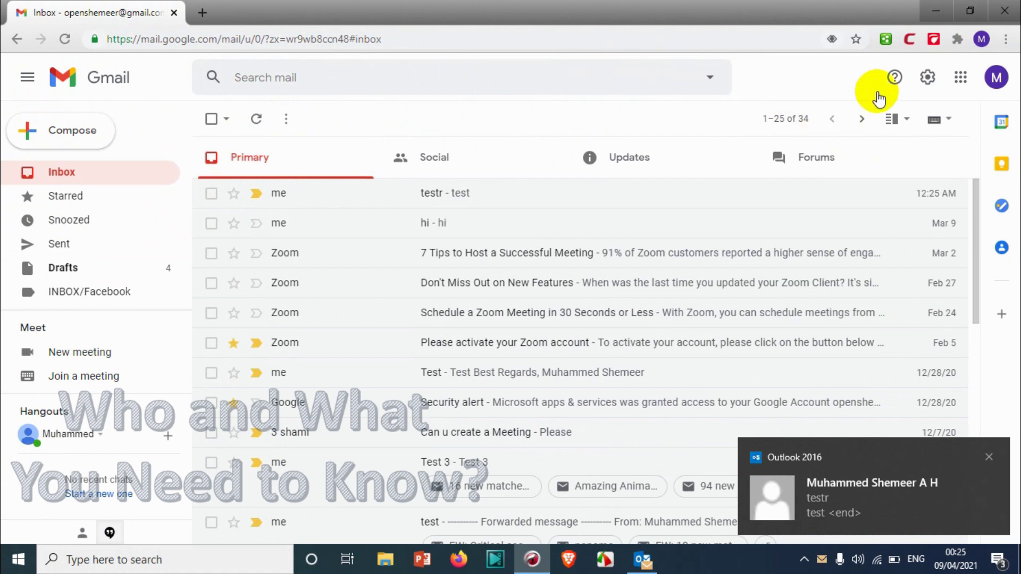
Open Gmail's full settings page on the General tab from the gear menu.
click(926, 80)
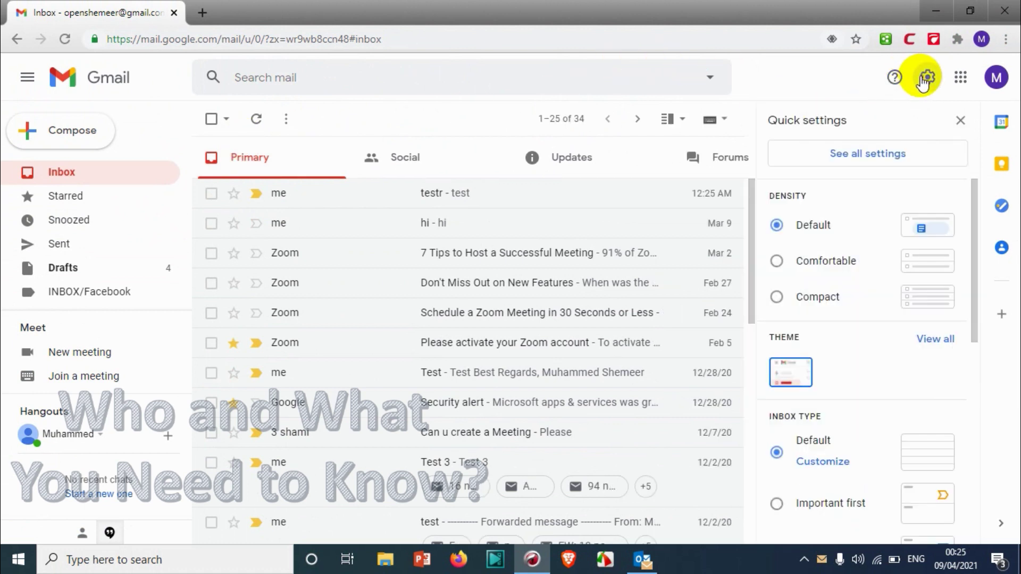
click(877, 156)
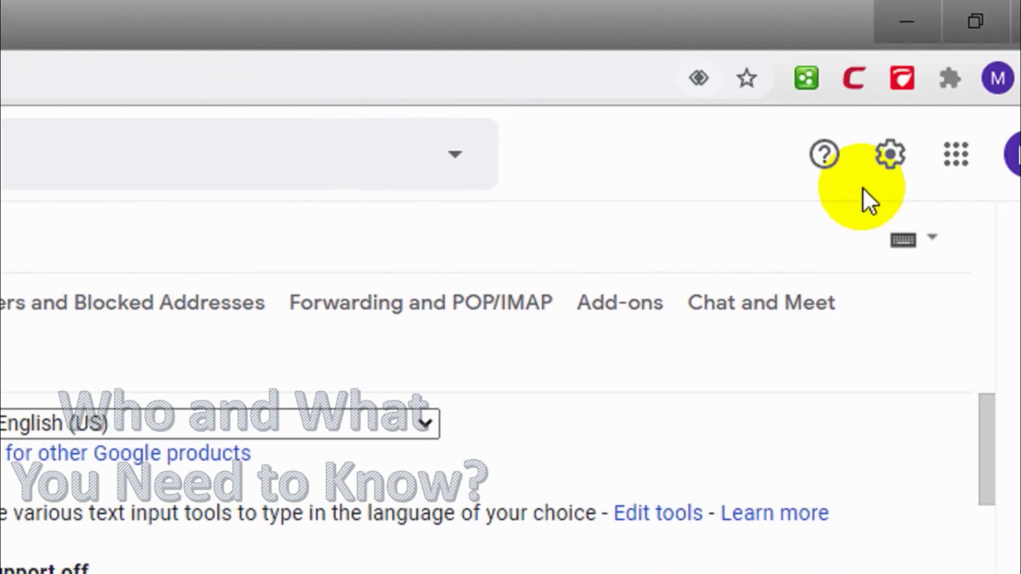
click(0, 257)
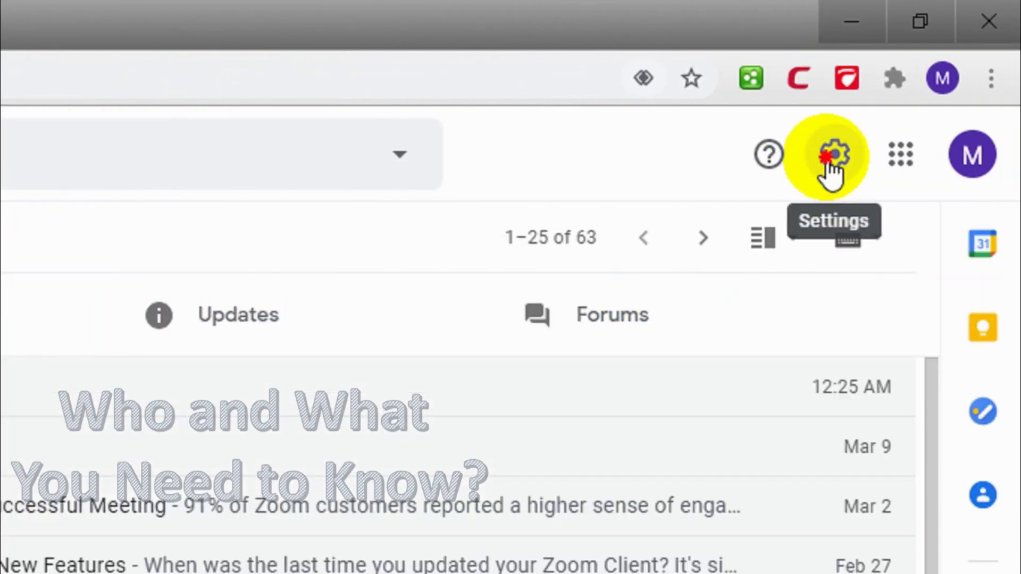
click(827, 160)
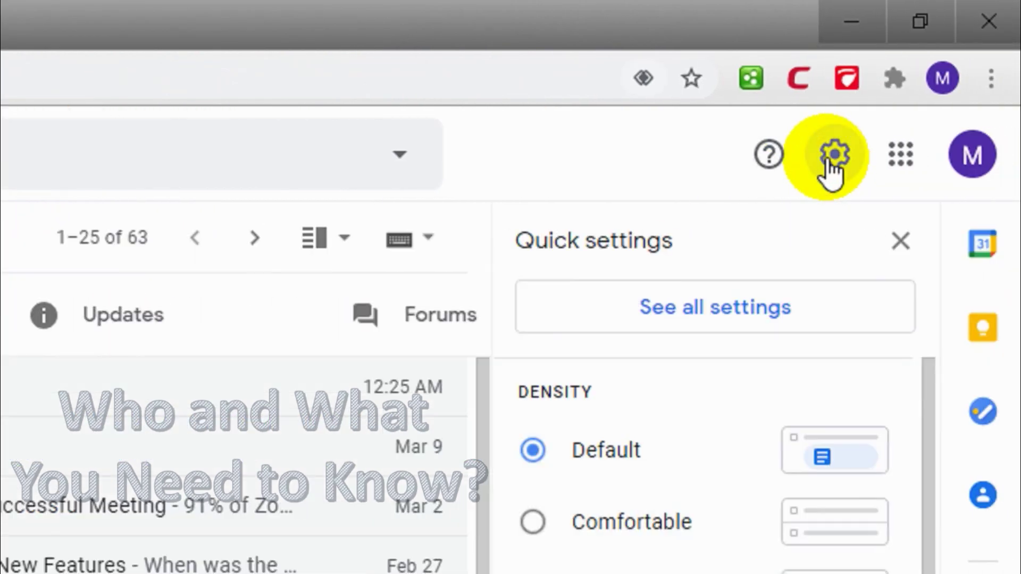
click(793, 326)
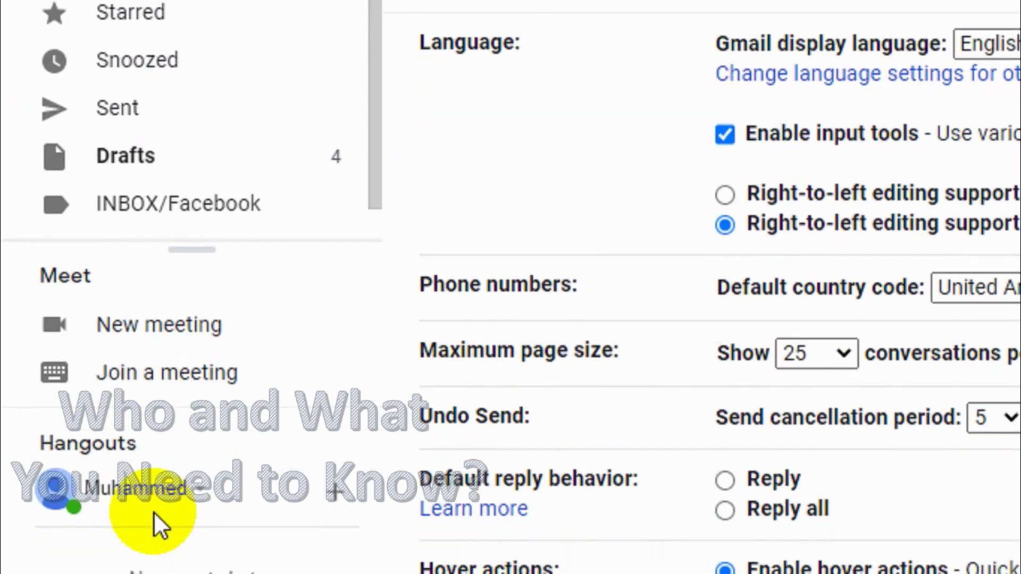
Choose 20 seconds in the Undo Send cancellation period dropdown, after trying 10 and 30.
drag(426, 413, 484, 406)
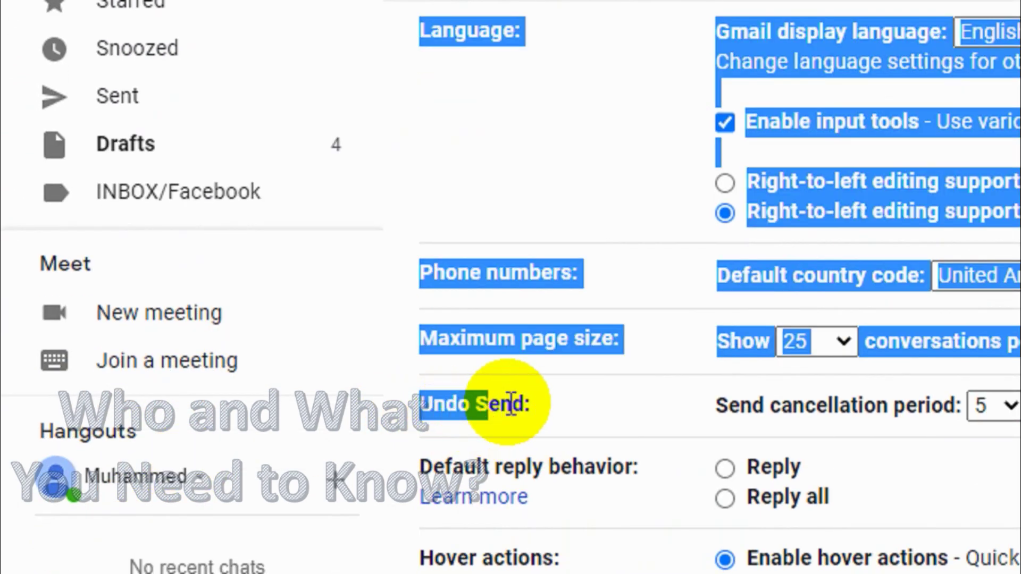
click(506, 405)
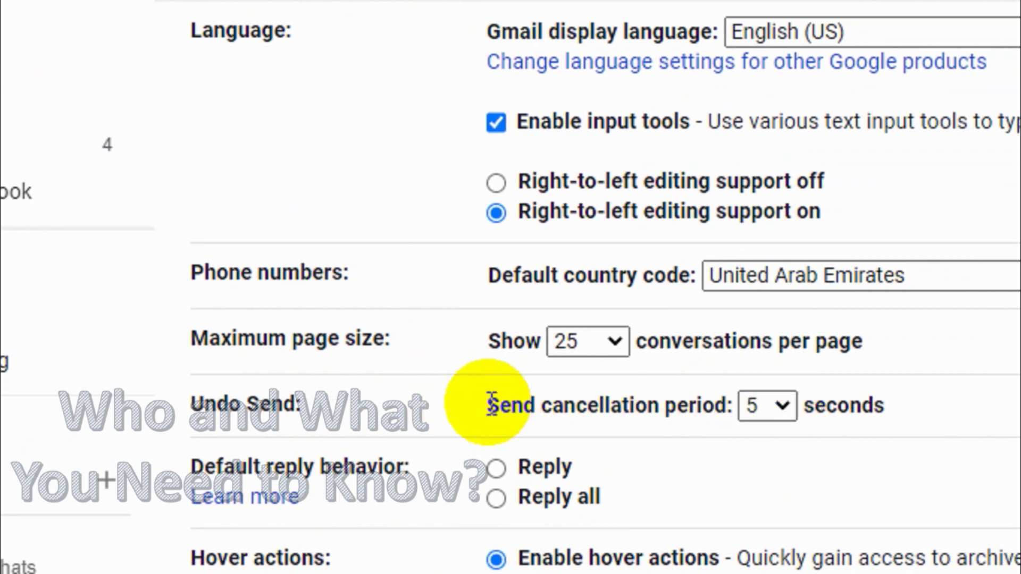
drag(555, 410, 764, 403)
click(764, 403)
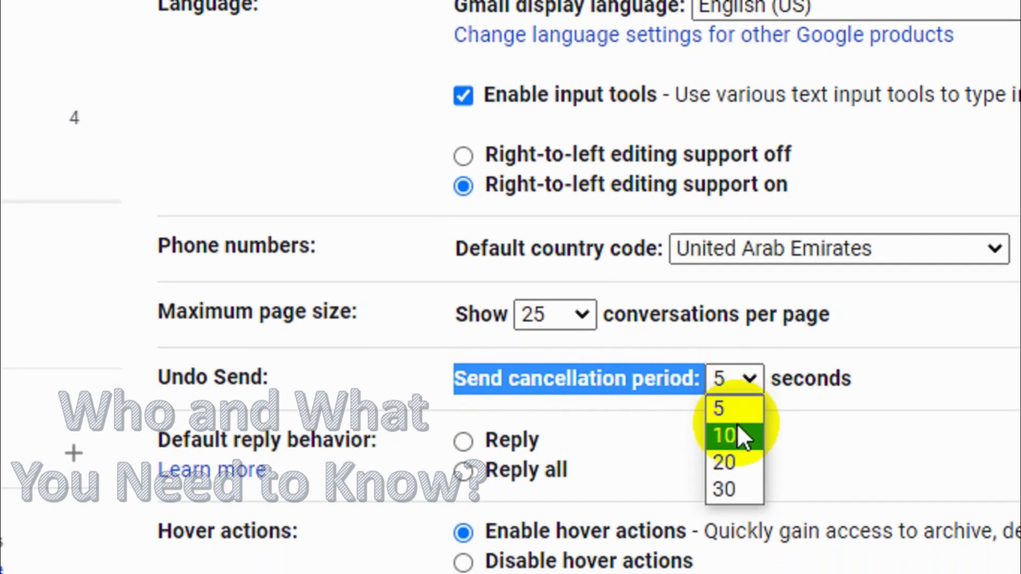
click(737, 431)
click(730, 379)
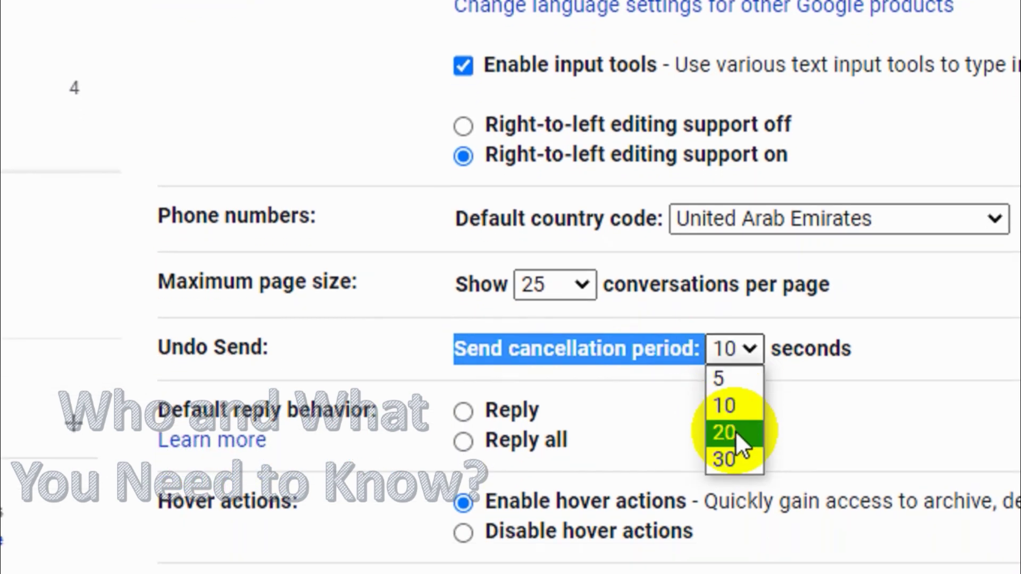
click(726, 461)
click(731, 379)
click(726, 443)
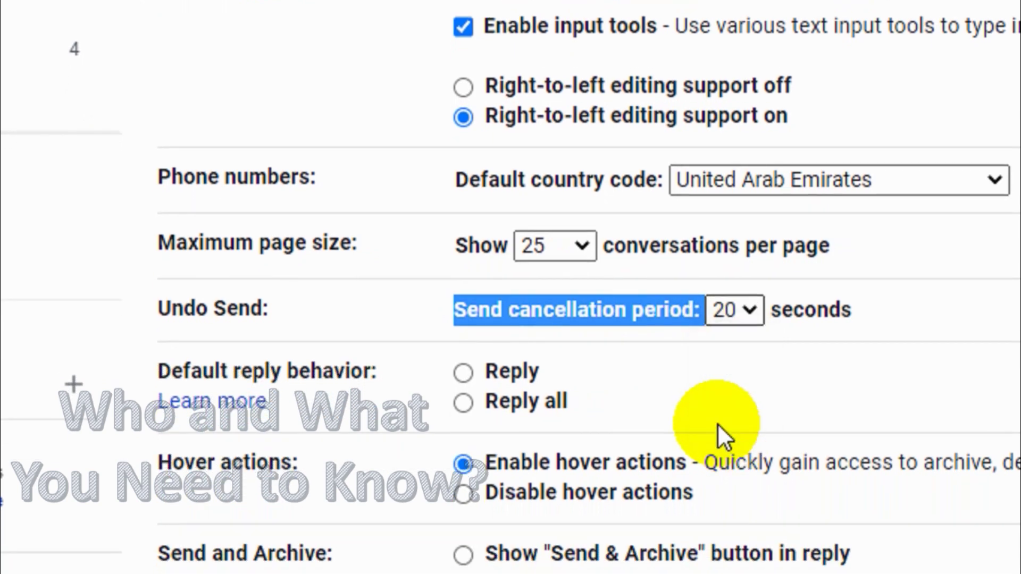
click(734, 314)
click(722, 391)
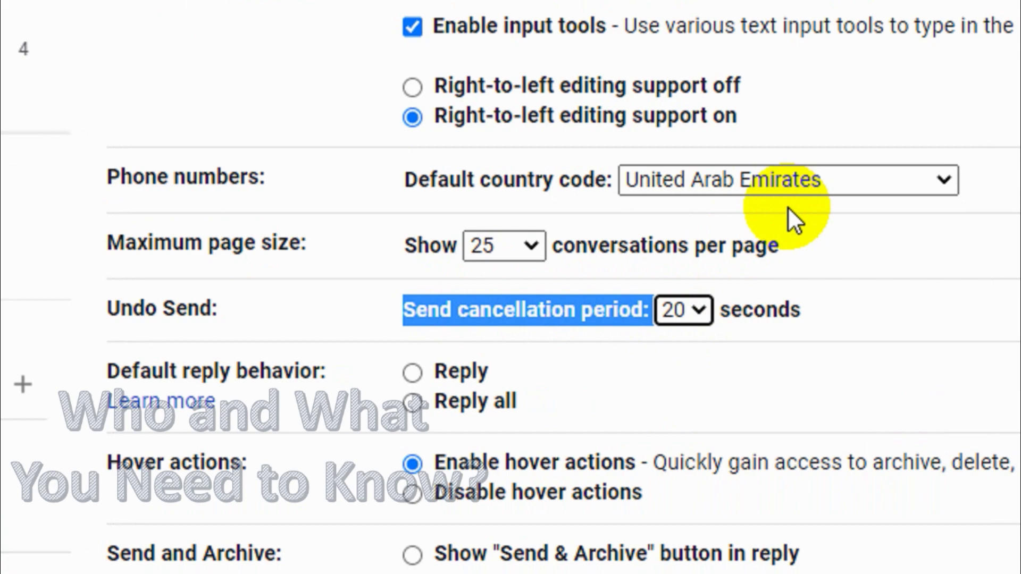
Save the General settings so the 20-second Undo Send period takes effect.
scroll(744, 151, down, 10)
scroll(743, 147, down, 15)
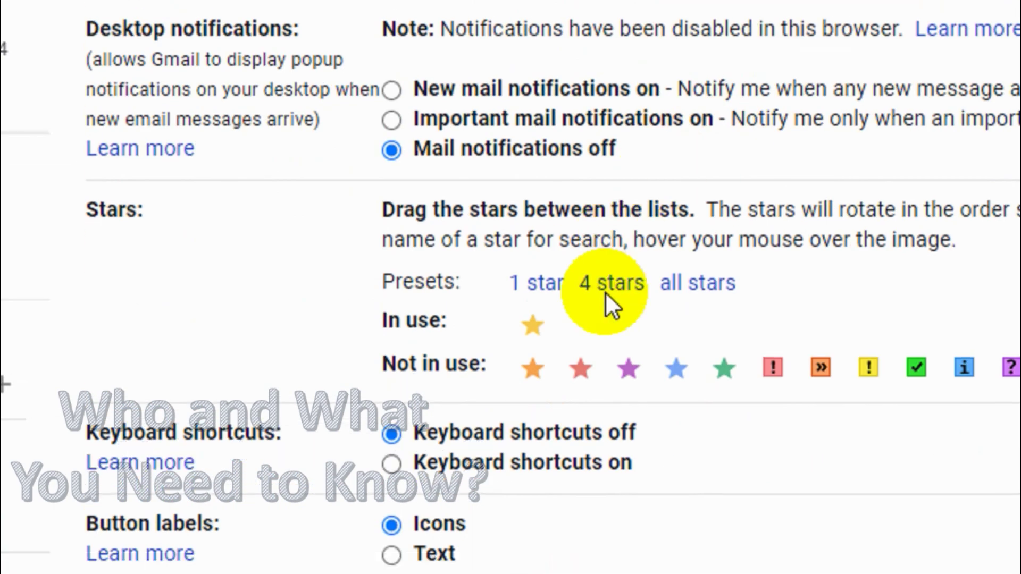
click(755, 430)
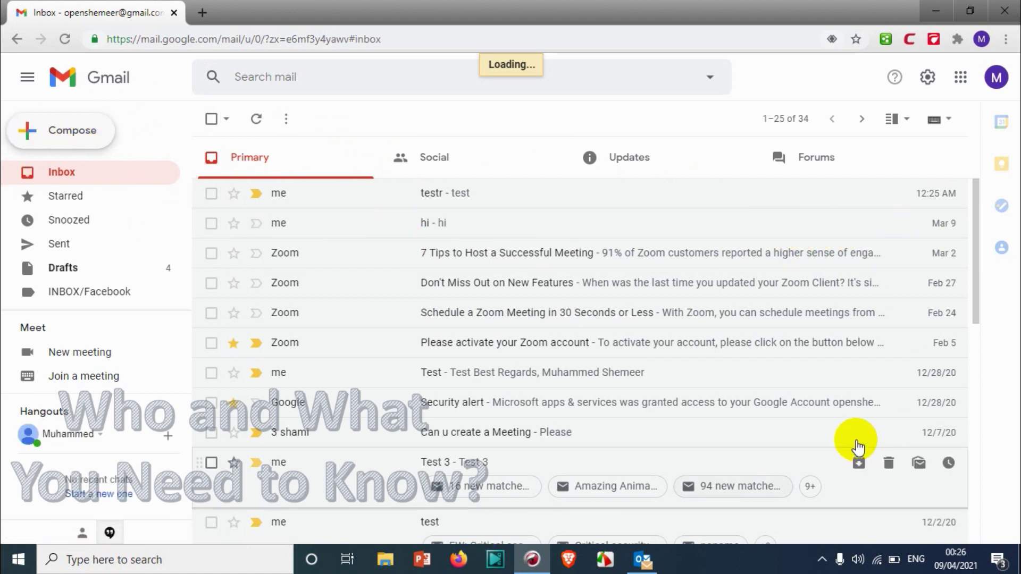
Compose a new email to your own address with subject 'recall 1' and begin the body.
click(64, 129)
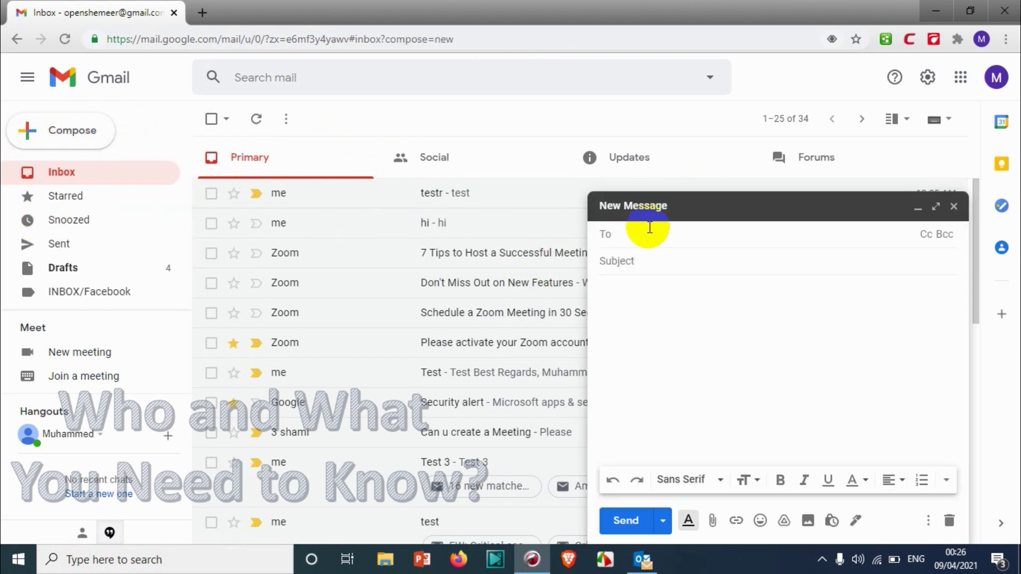
click(648, 238)
text(mu)
key(Return)
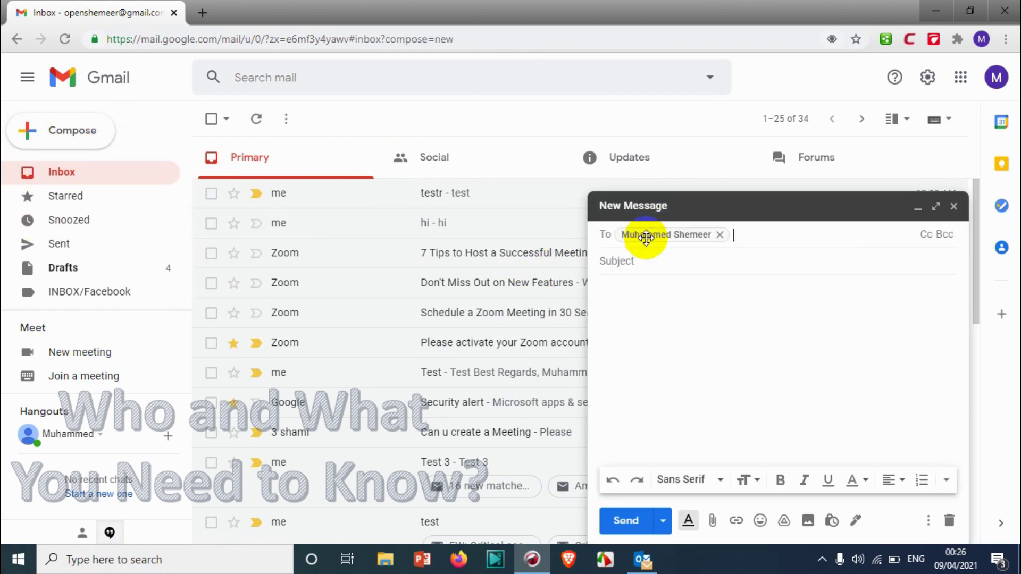
click(678, 263)
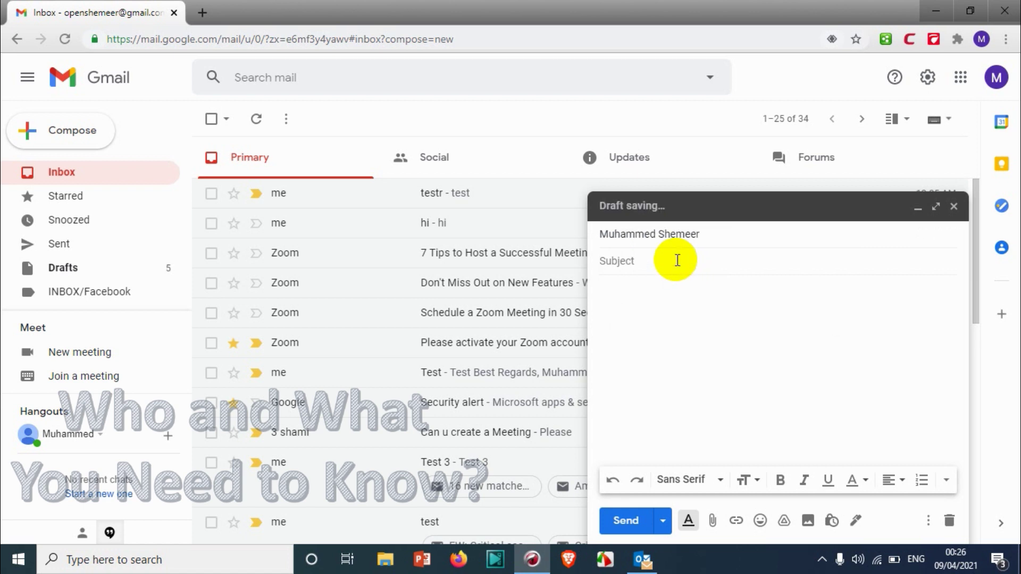
text(recall 1)
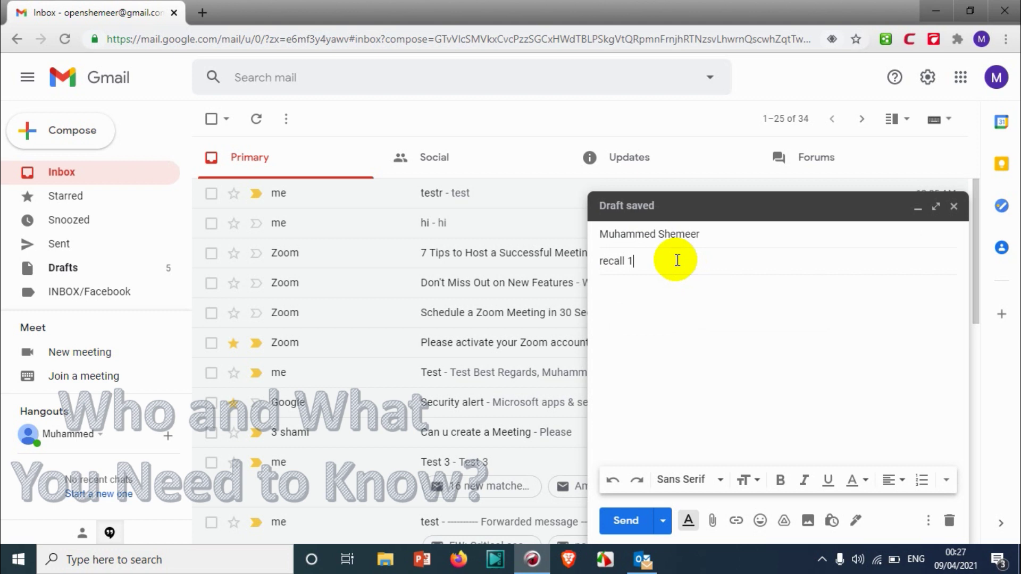
click(694, 317)
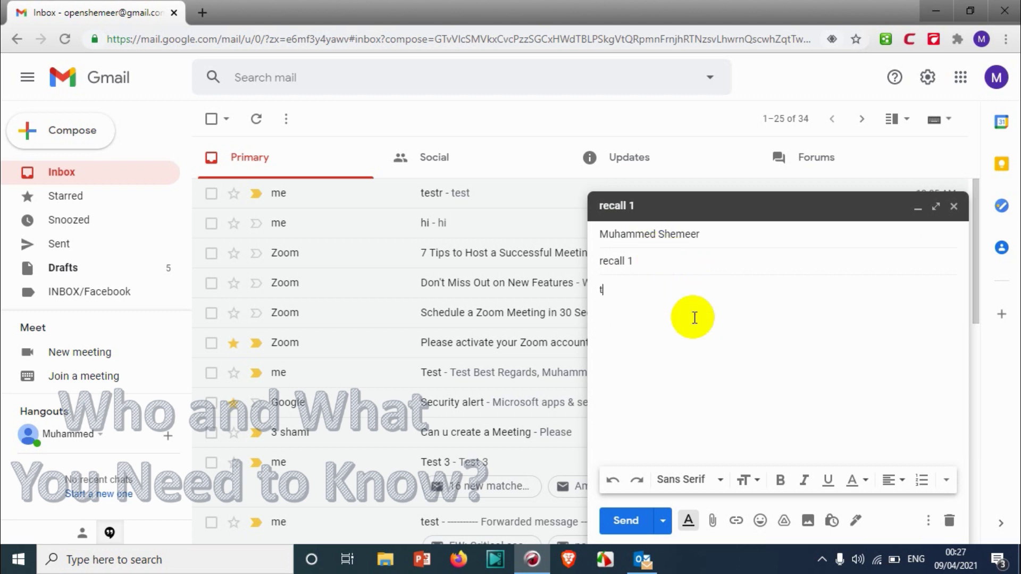
Send 'recall 1', then undo the send from the Message sent notice within the window.
click(626, 524)
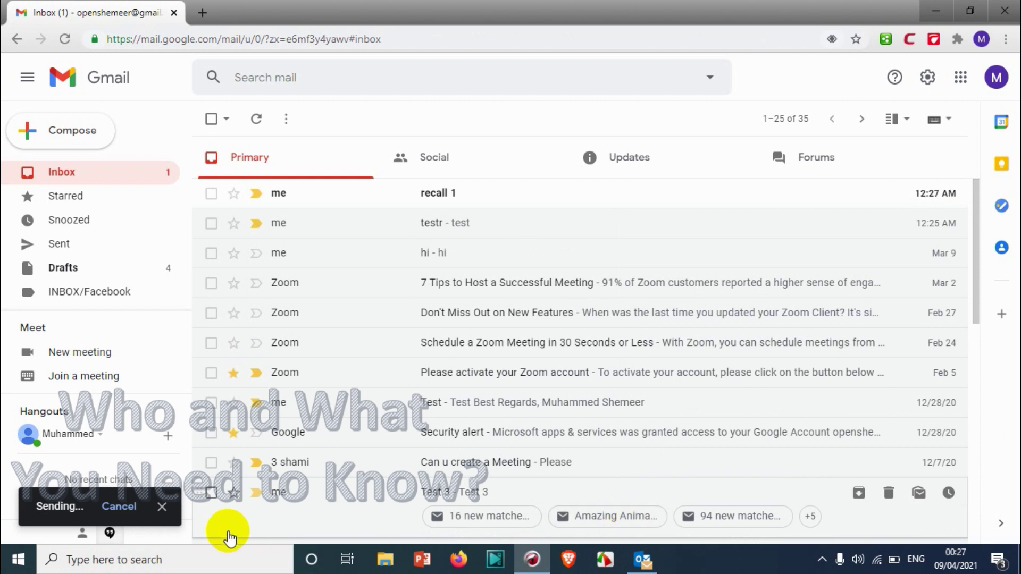
right_click(396, 196)
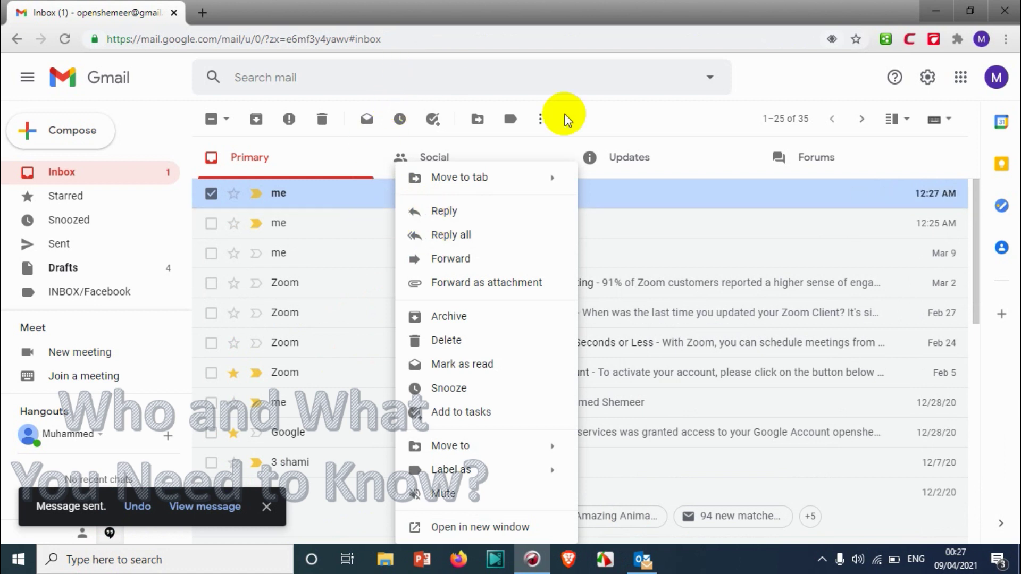
click(809, 79)
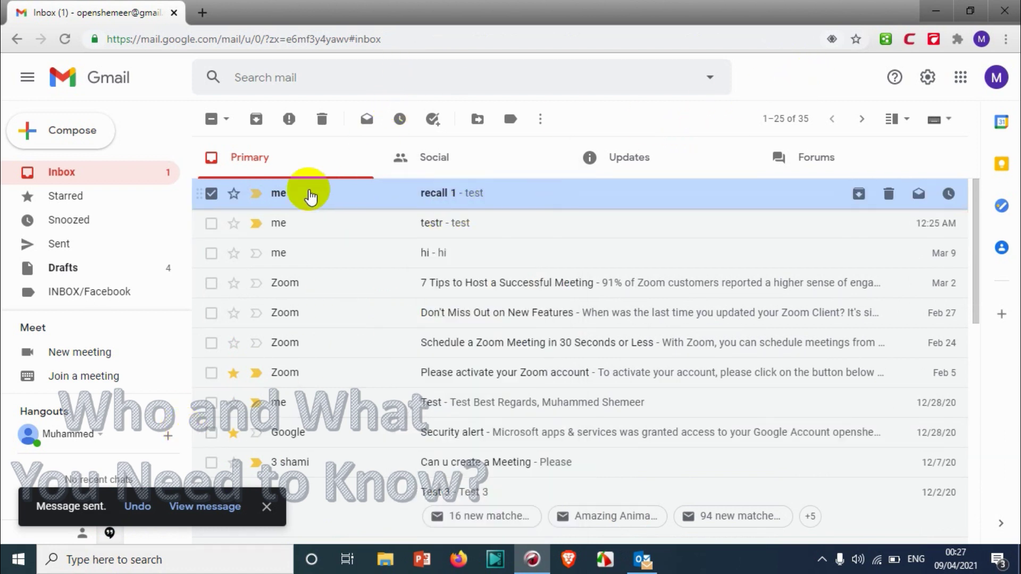
click(211, 194)
click(139, 511)
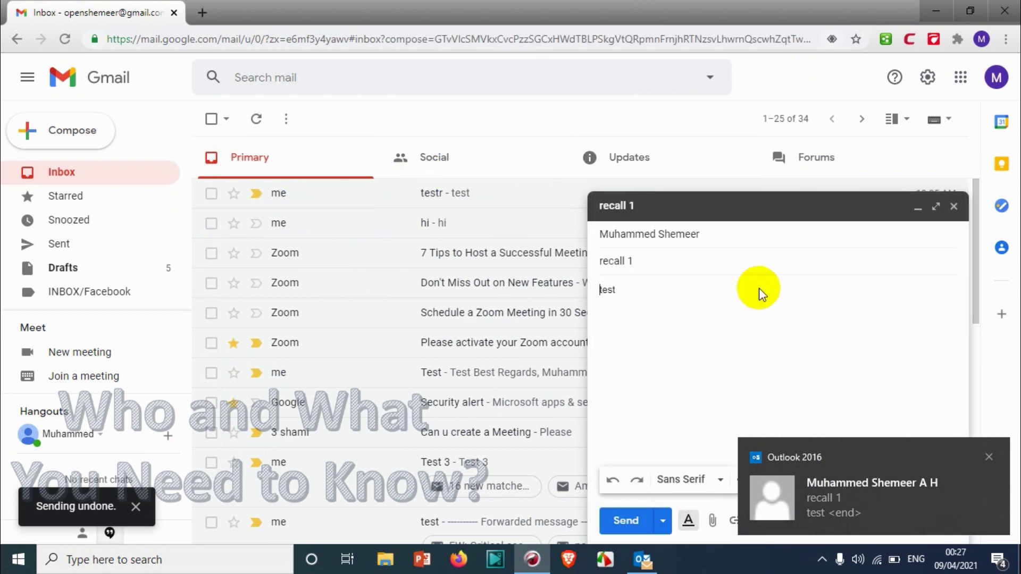
Dismiss the Outlook new-mail notification and place the cursor after 'test' in the reopened draft.
click(925, 503)
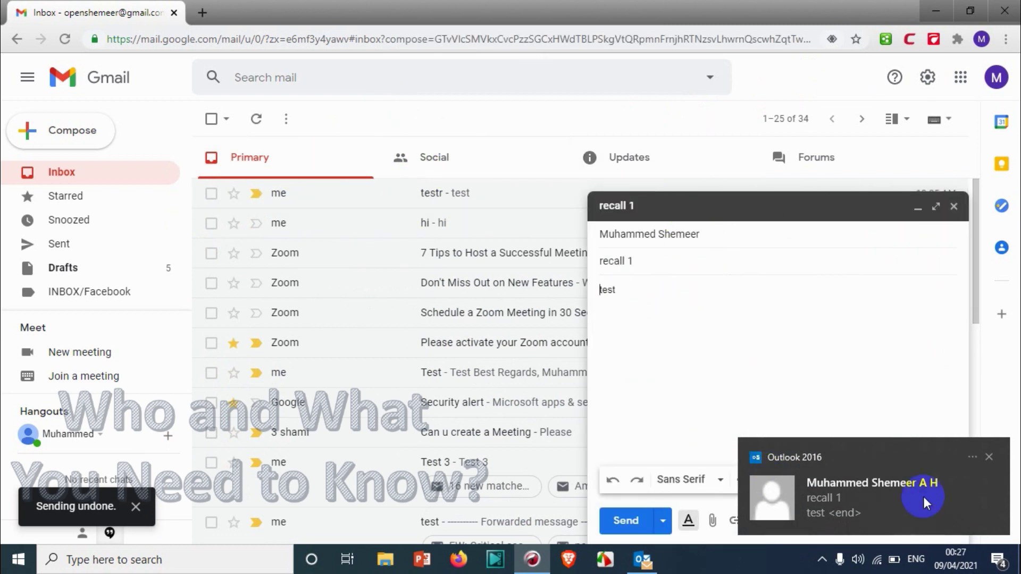
click(989, 457)
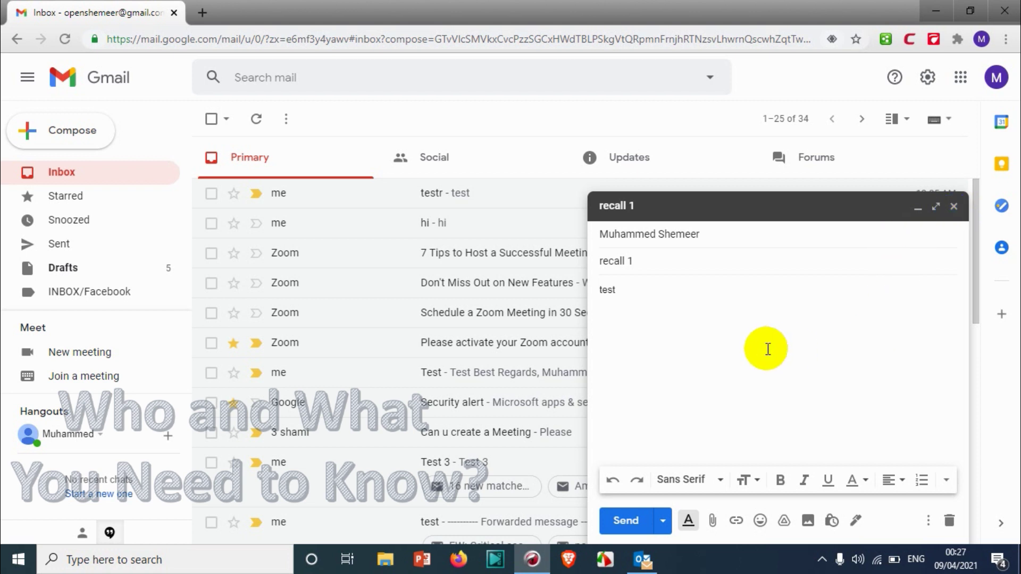
click(676, 303)
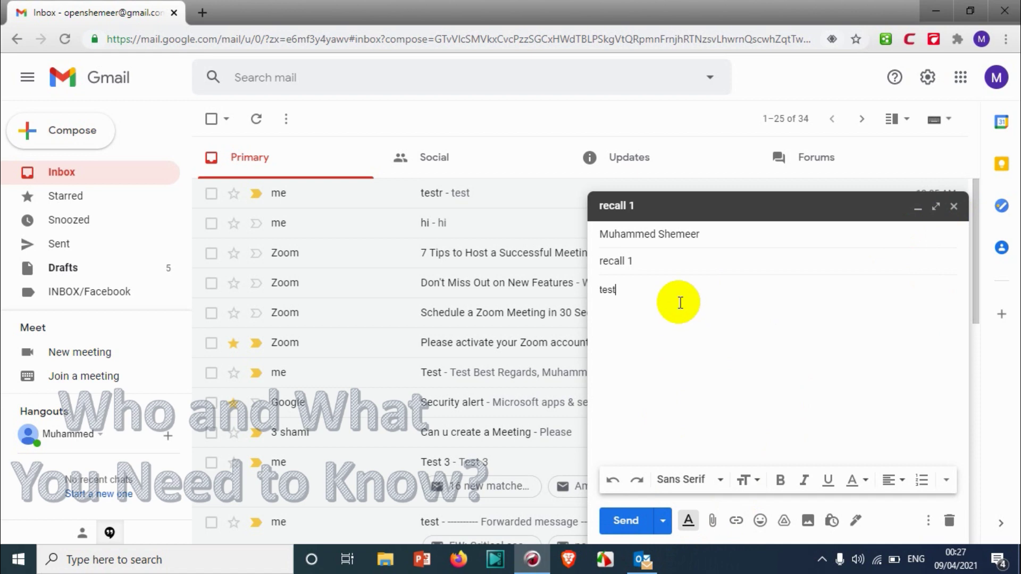
click(645, 565)
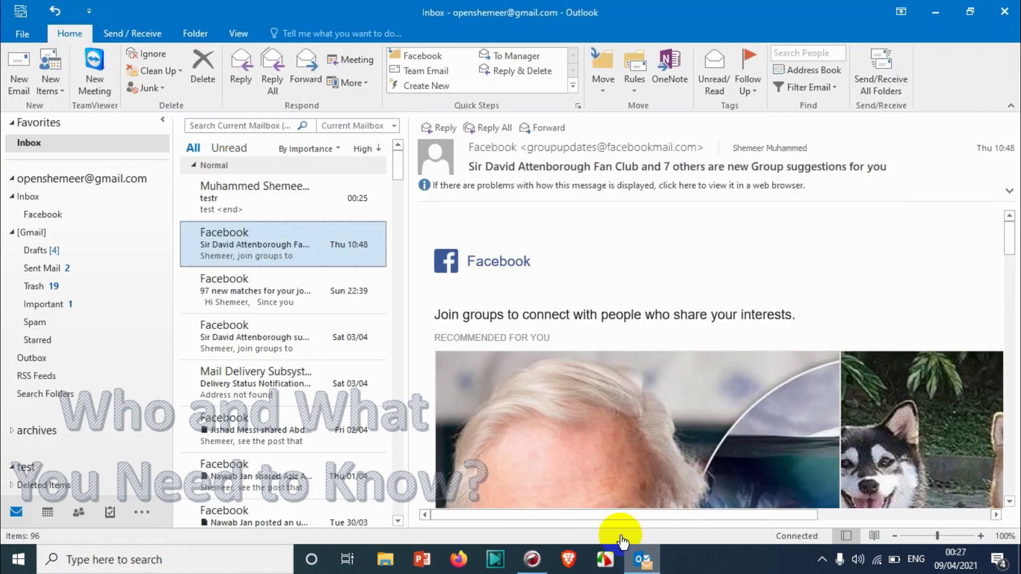
click(292, 204)
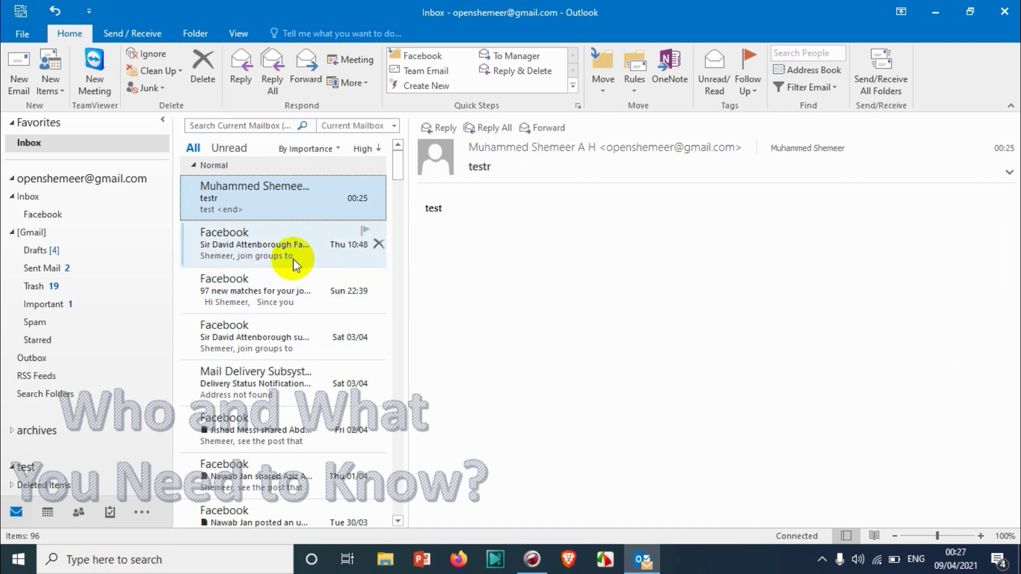
drag(564, 11, 251, 58)
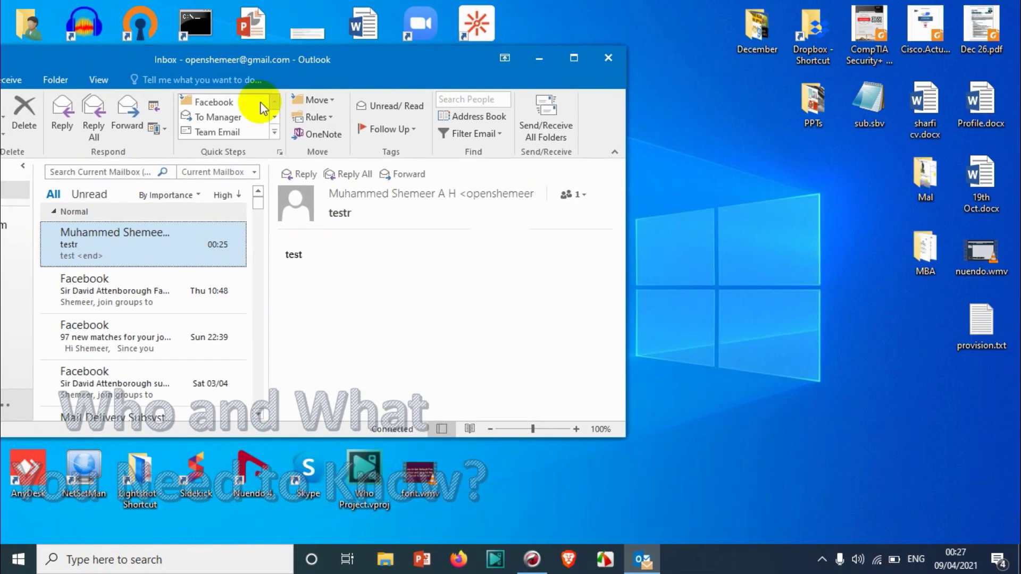
click(568, 559)
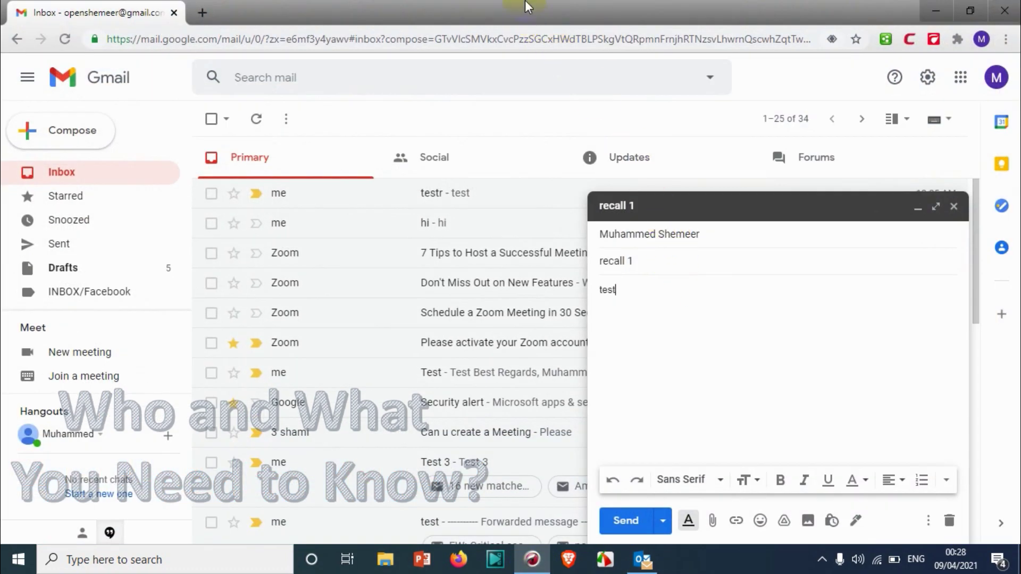
Resize the browser, minimize the recall 1 draft, and send it for real.
drag(525, 1, 677, 40)
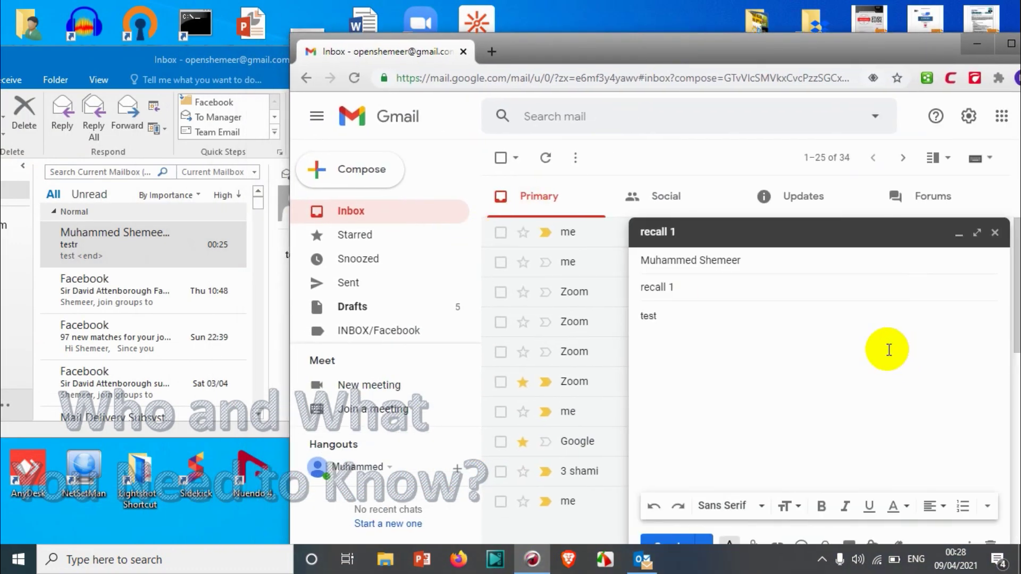
click(739, 234)
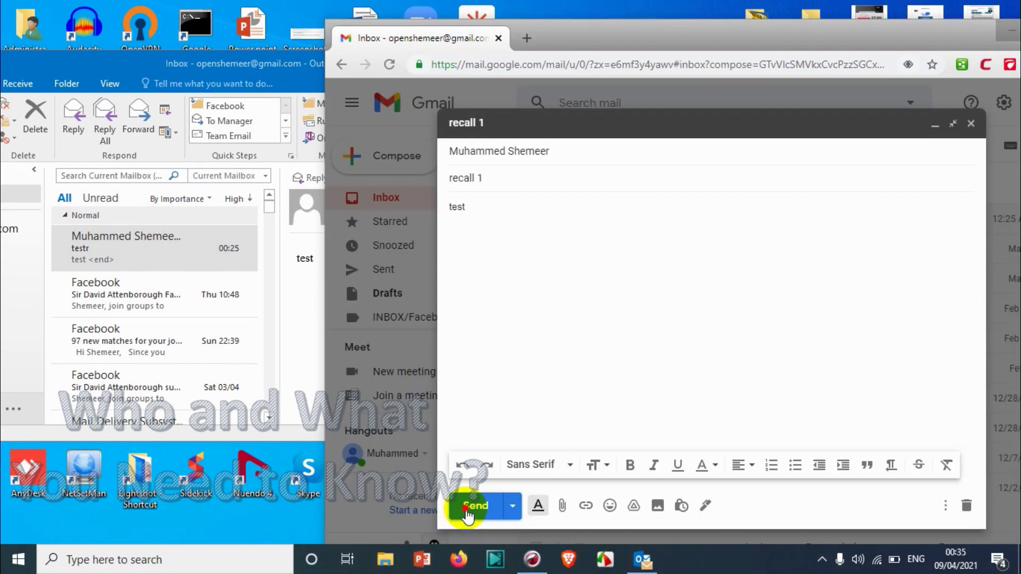
click(467, 513)
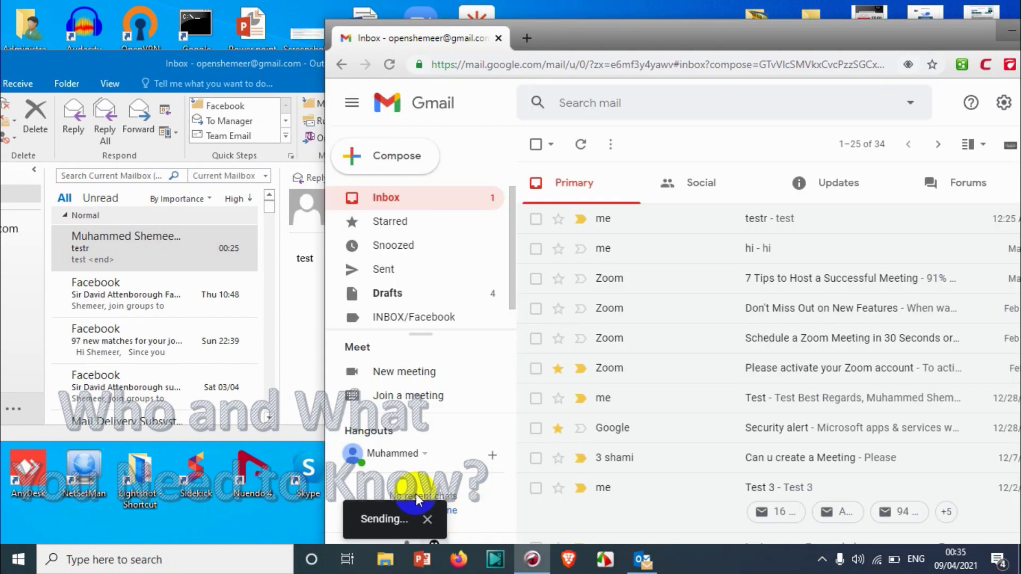
Position the Outlook window alongside and open the newly arrived recall 1 email.
click(35, 83)
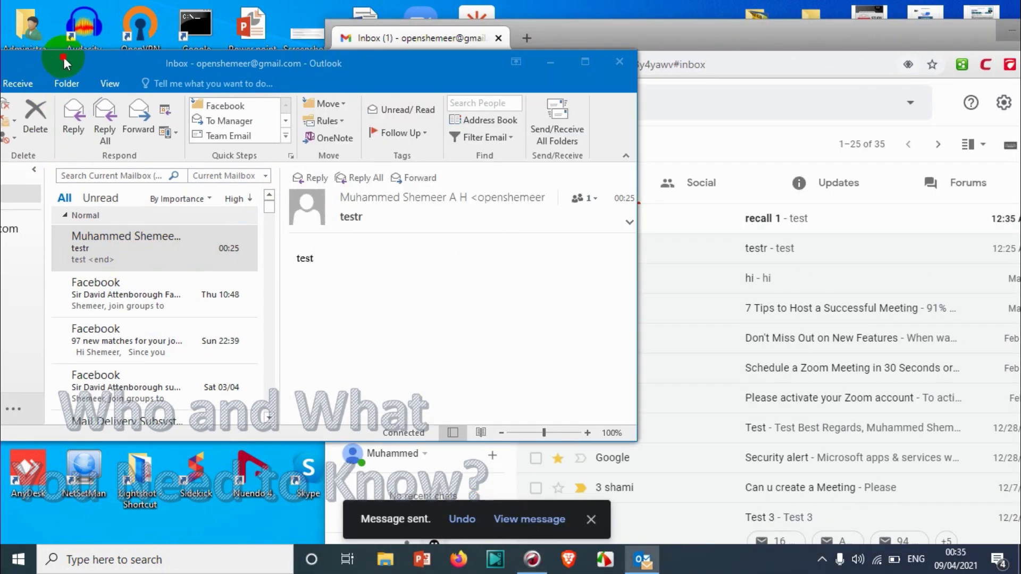
drag(55, 55, 110, 48)
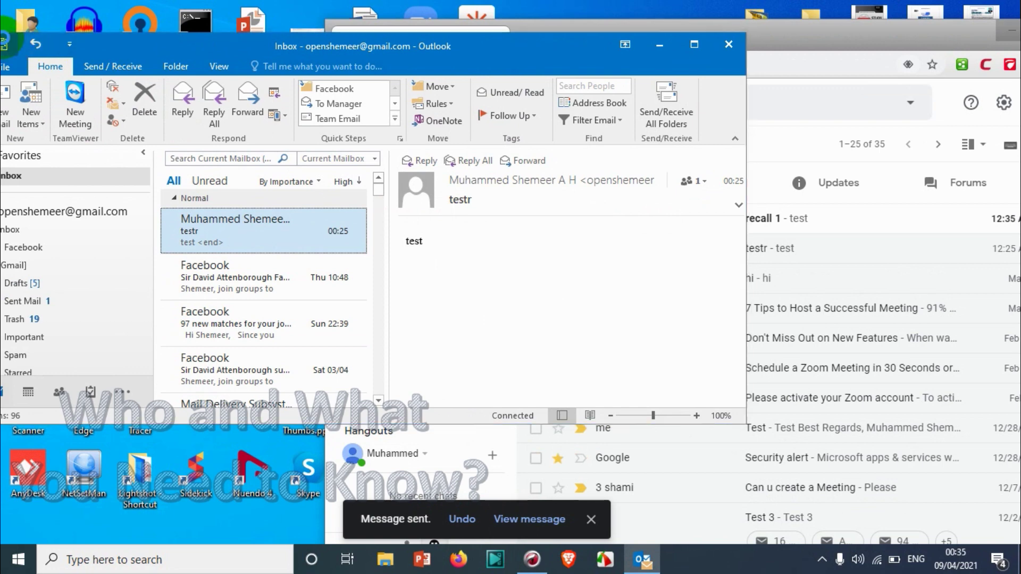
drag(329, 48, 288, 42)
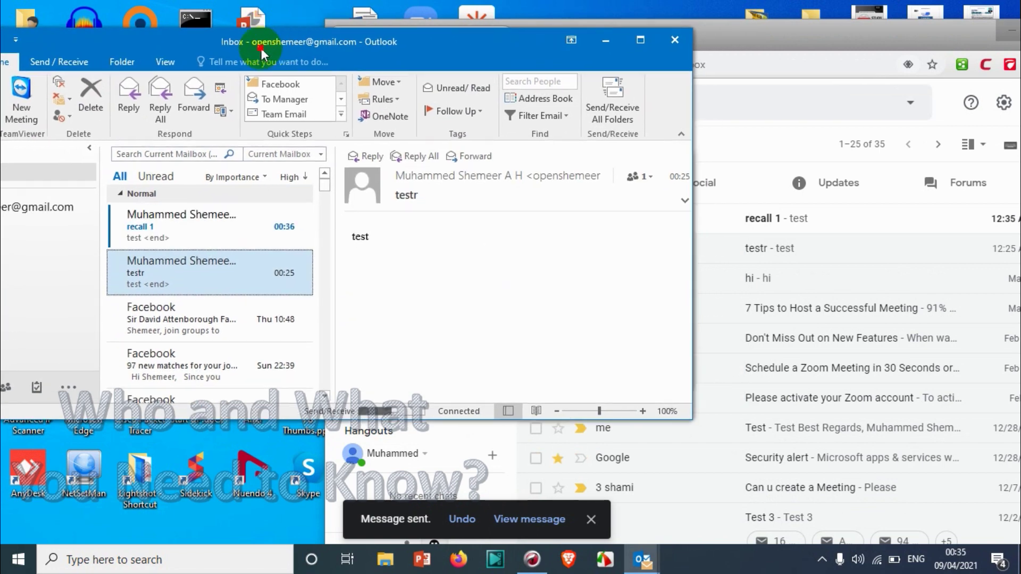
drag(262, 53, 178, 49)
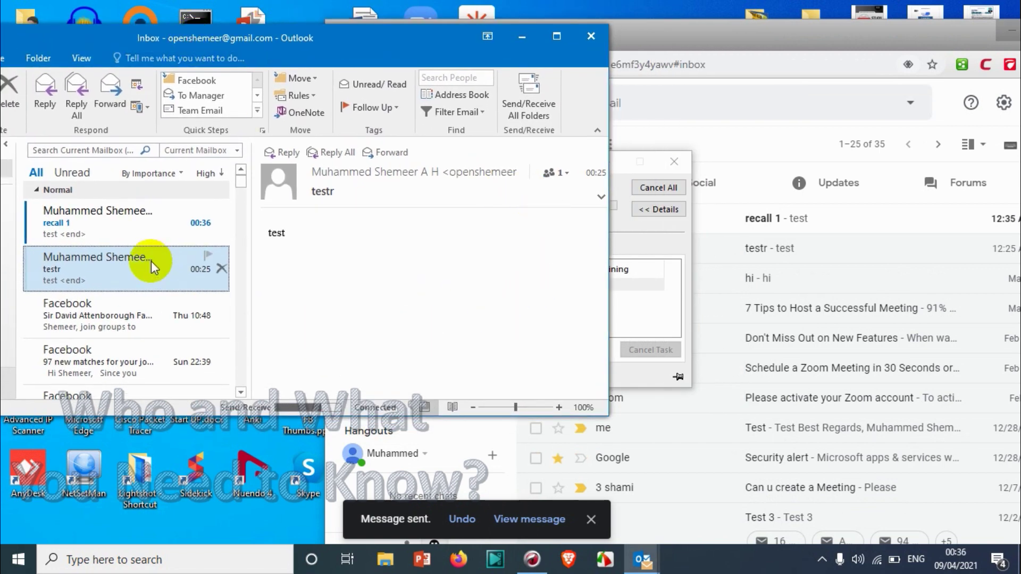
click(133, 212)
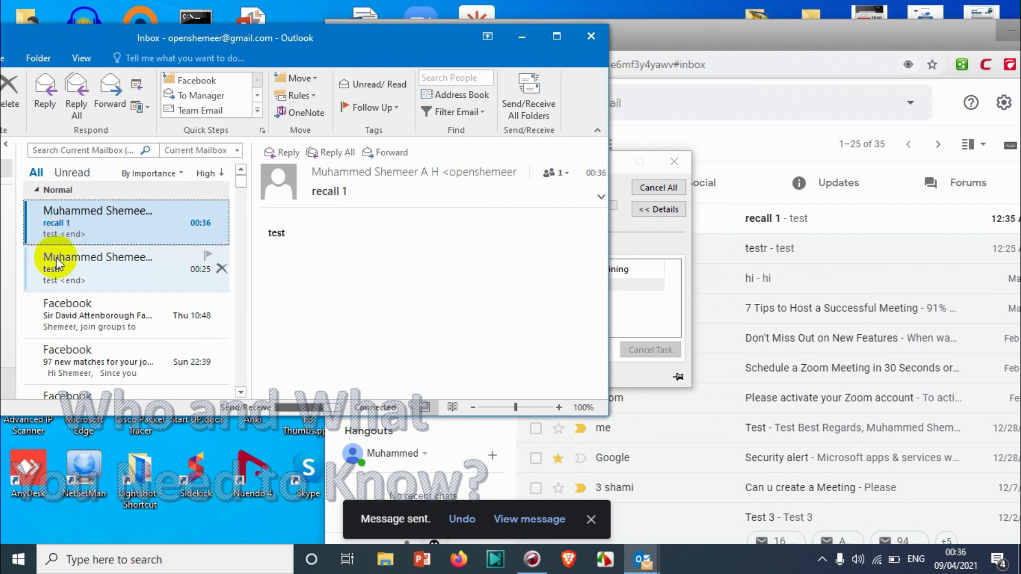
click(701, 55)
click(460, 520)
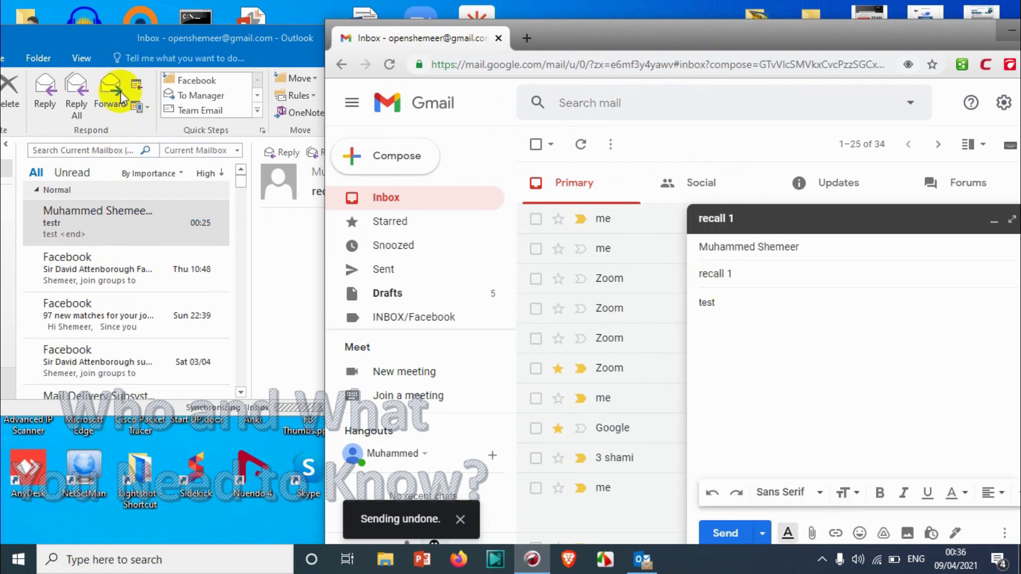
click(63, 226)
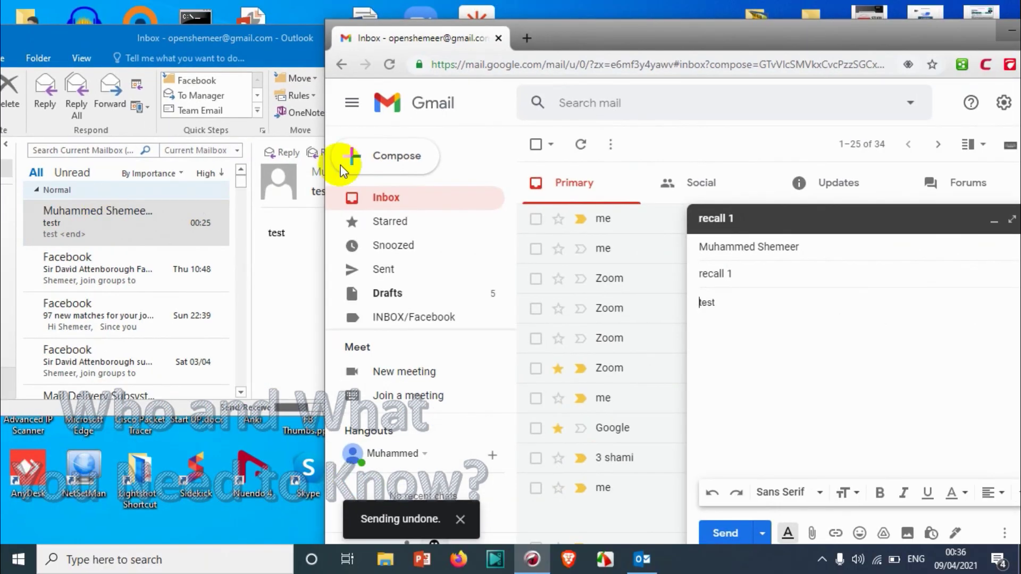
Maximize Outlook, confirm 'recall 1' is absent by viewing the Facebook and testr emails, then minimize it.
double_click(272, 45)
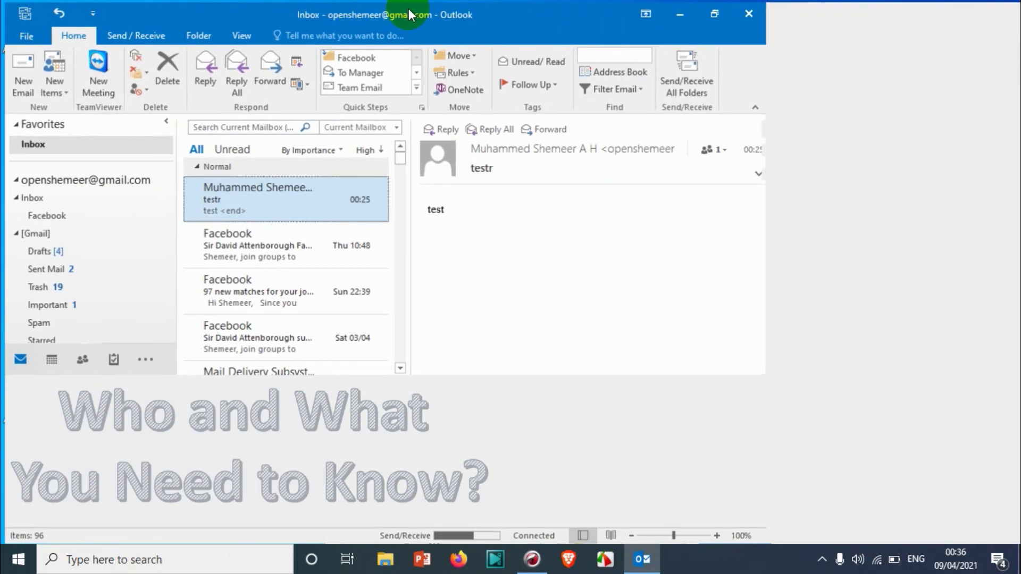
click(292, 239)
click(279, 206)
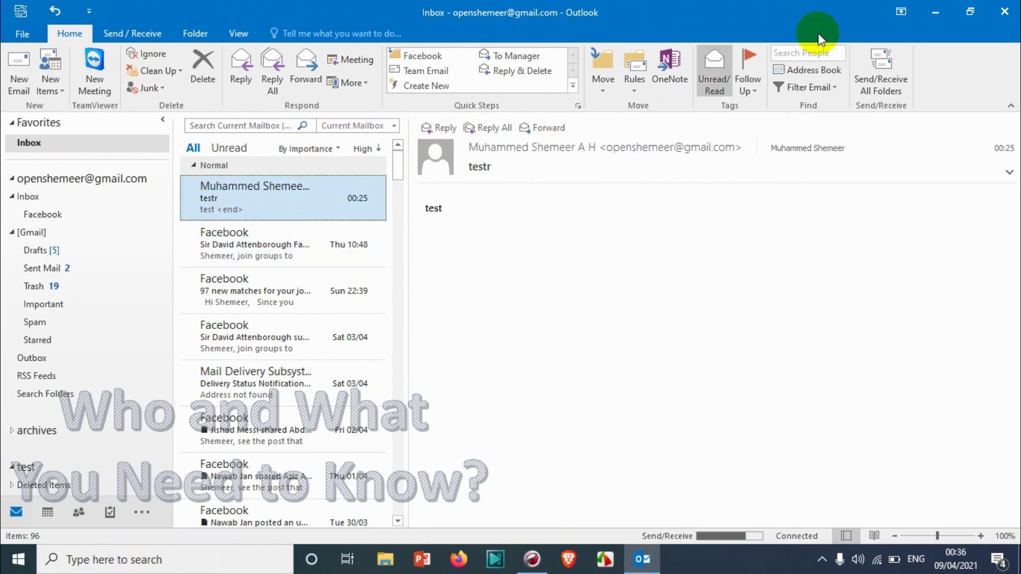
click(936, 12)
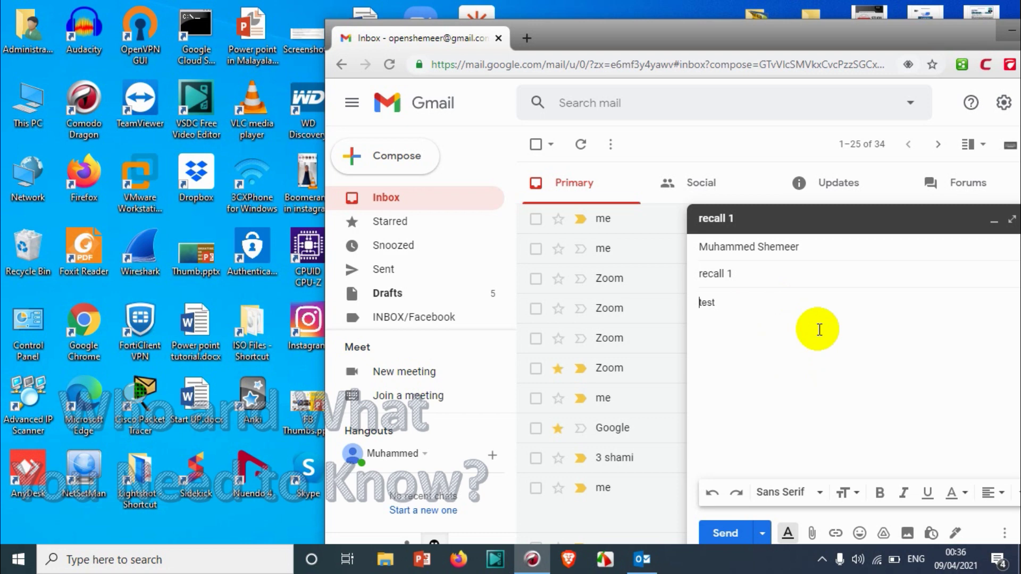
Maximize Chrome so Gmail's unsent 'recall 1' draft fills the screen.
double_click(971, 43)
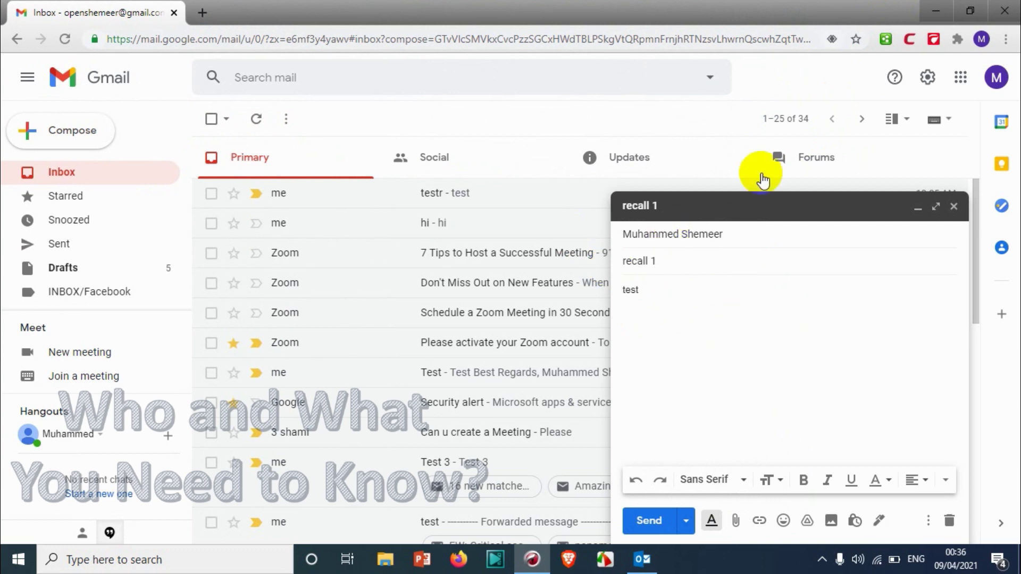